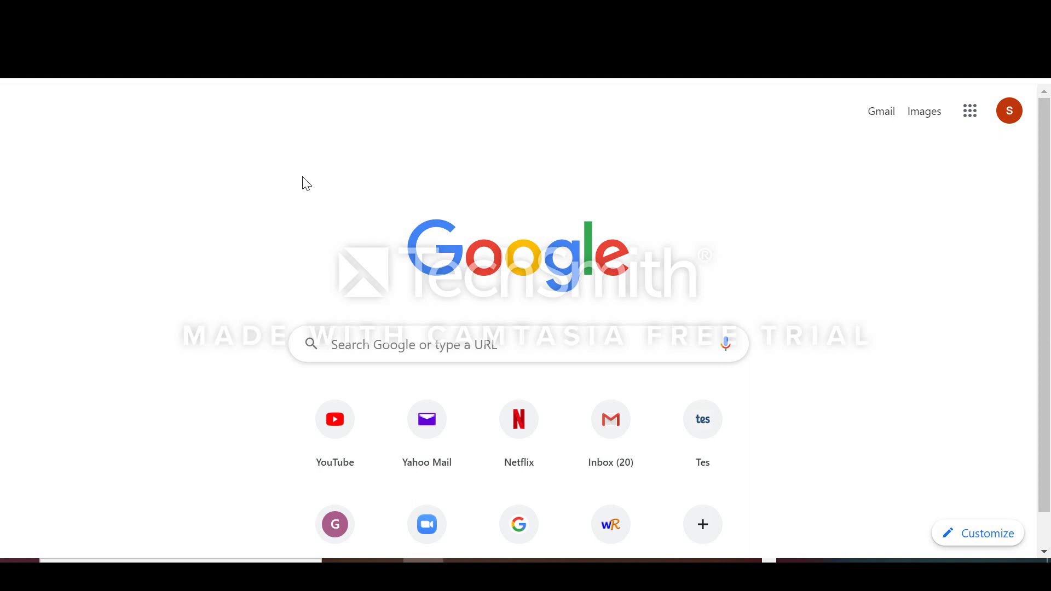
# - Open the website gowebrachnasagar.com
pyautogui.click(263, 68)
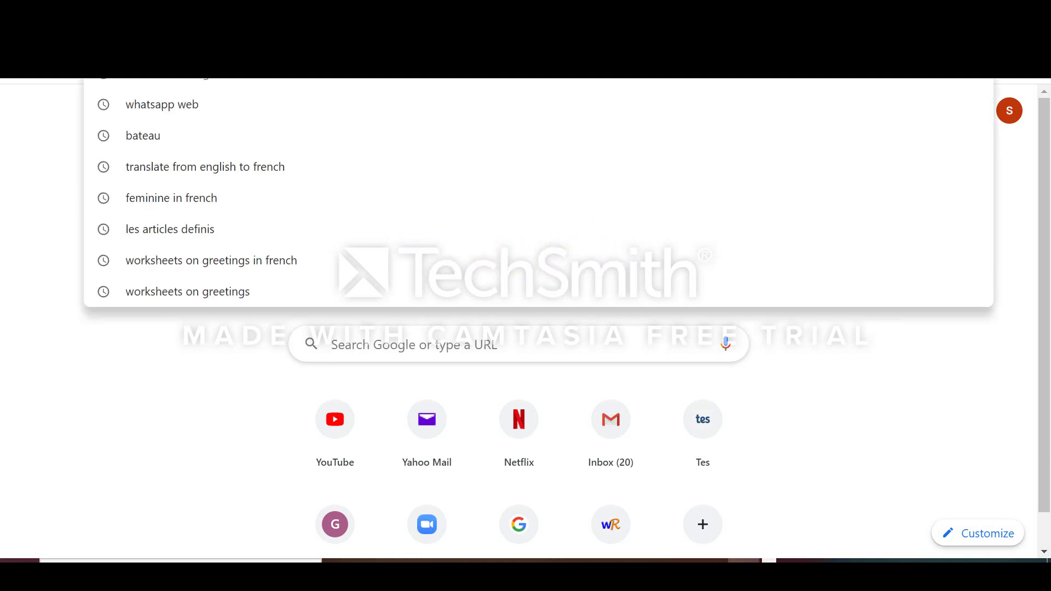
pyautogui.write('go')
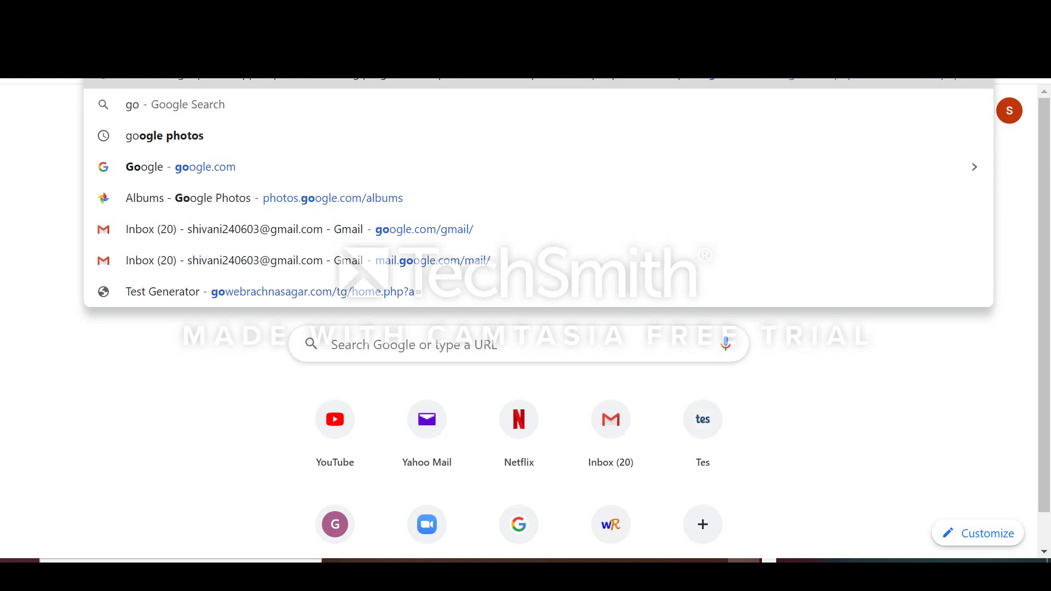
pyautogui.write('webra')
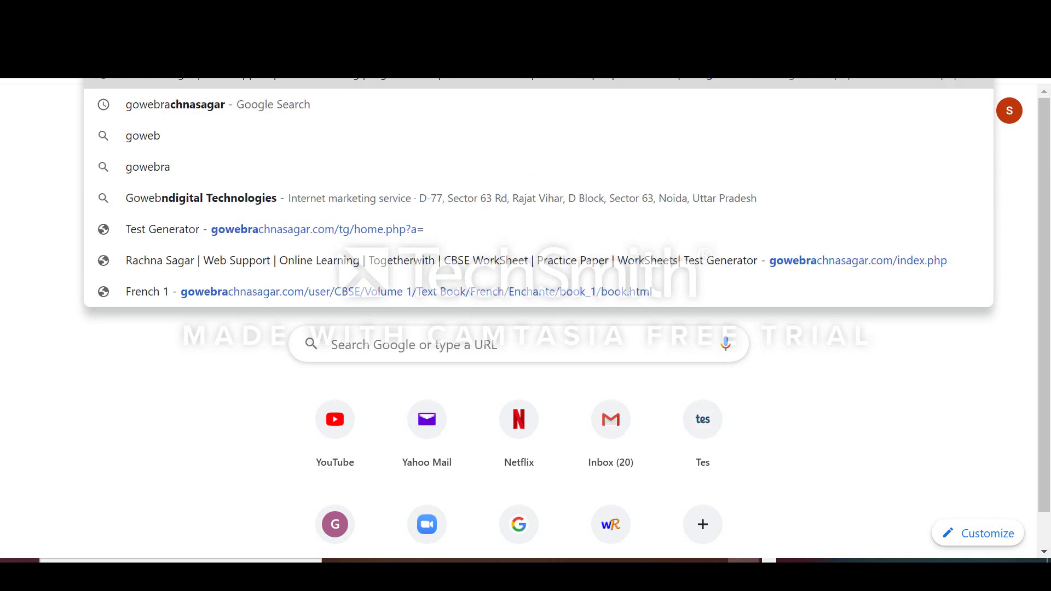
pyautogui.write('chnasagar')
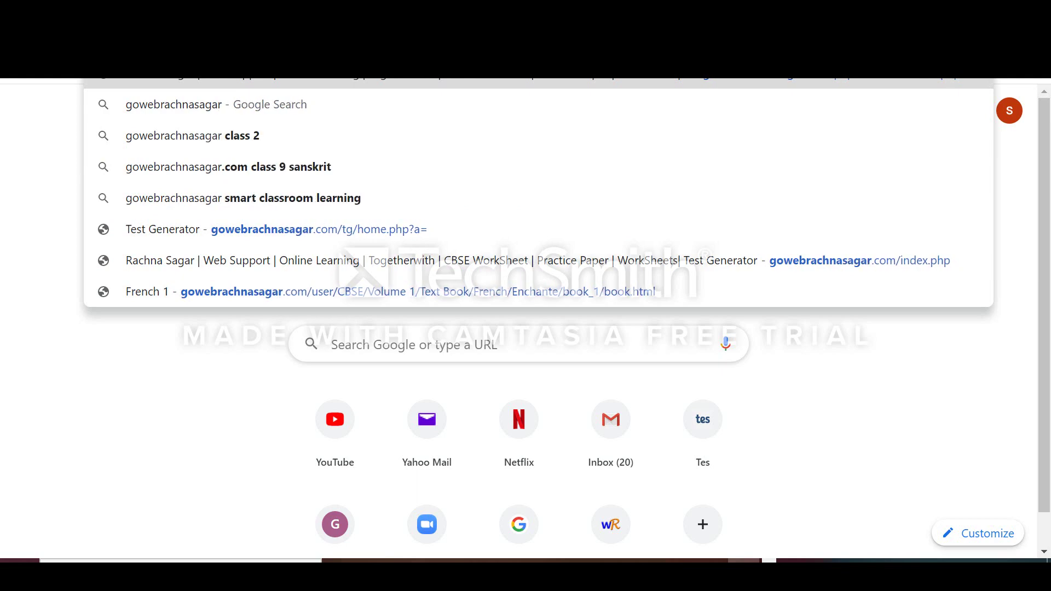
pyautogui.write('.co')
pyautogui.press('Return')
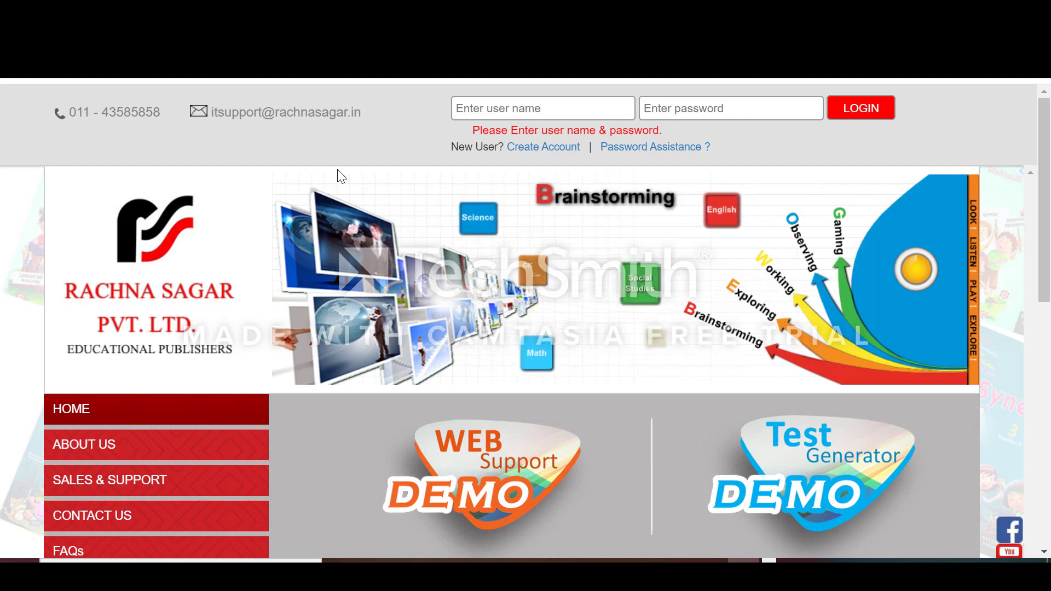
# - Log in to the site with the saved teacher user name and password
pyautogui.click(473, 110)
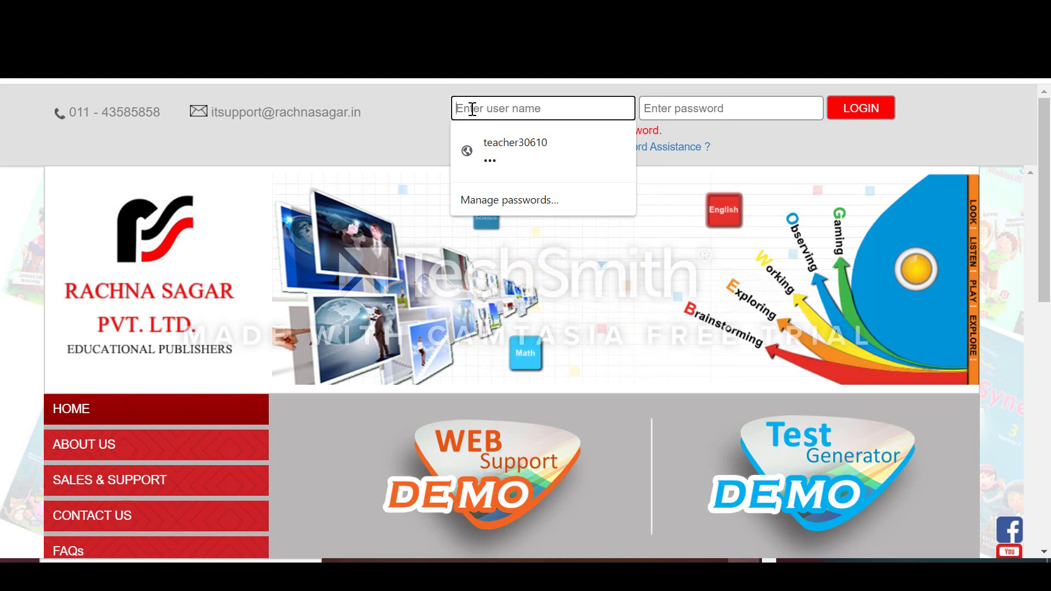
pyautogui.click(498, 150)
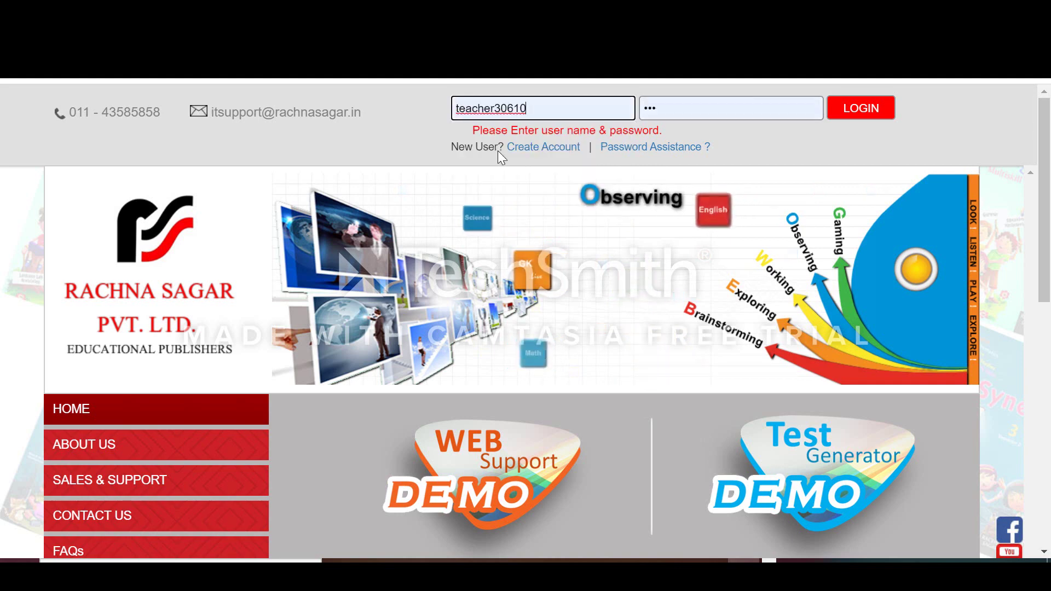
pyautogui.click(861, 111)
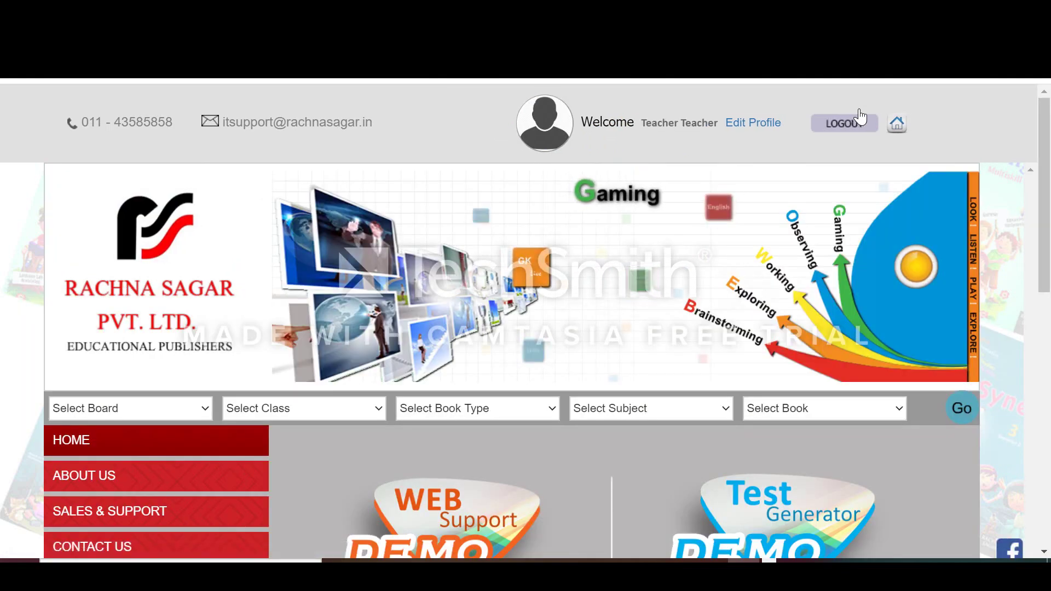
# - Set the book filters to board CBSE, class Volume 1, book type Text Book and subject French
pyautogui.scroll(-2, 693, 288)
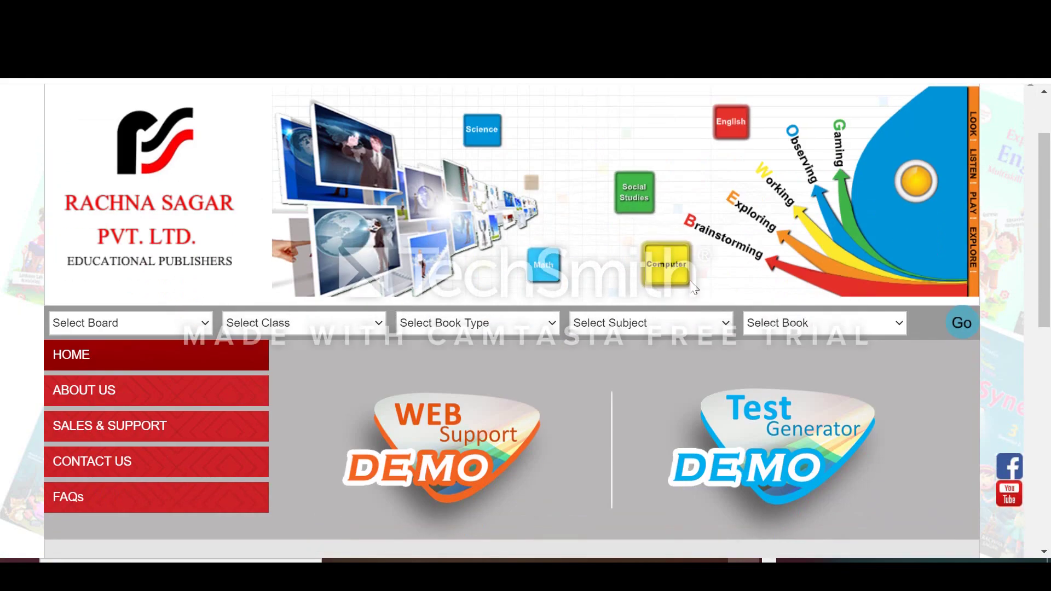
pyautogui.click(192, 329)
pyautogui.click(156, 359)
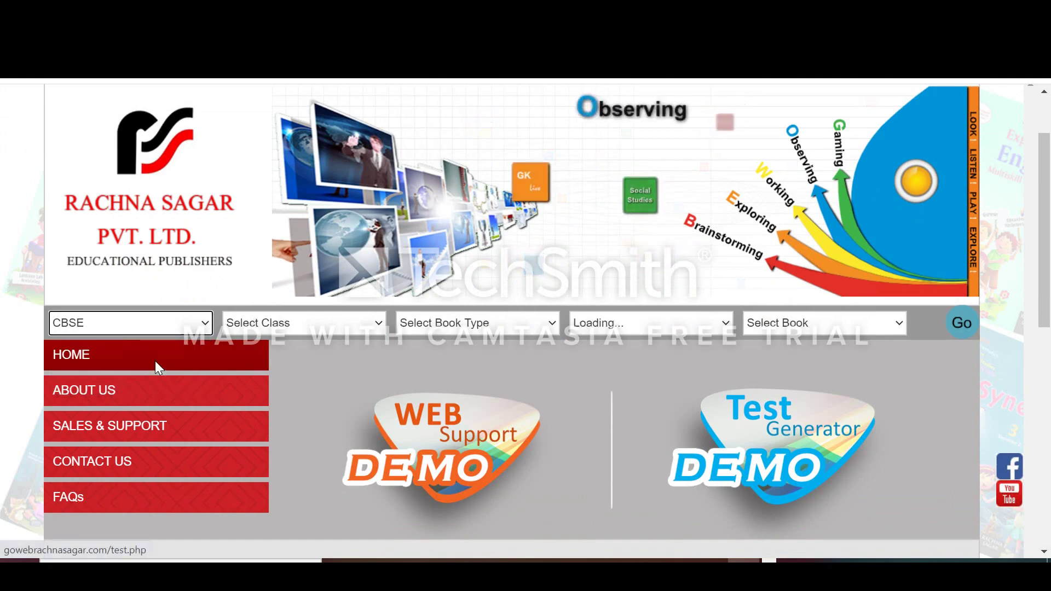
pyautogui.click(343, 323)
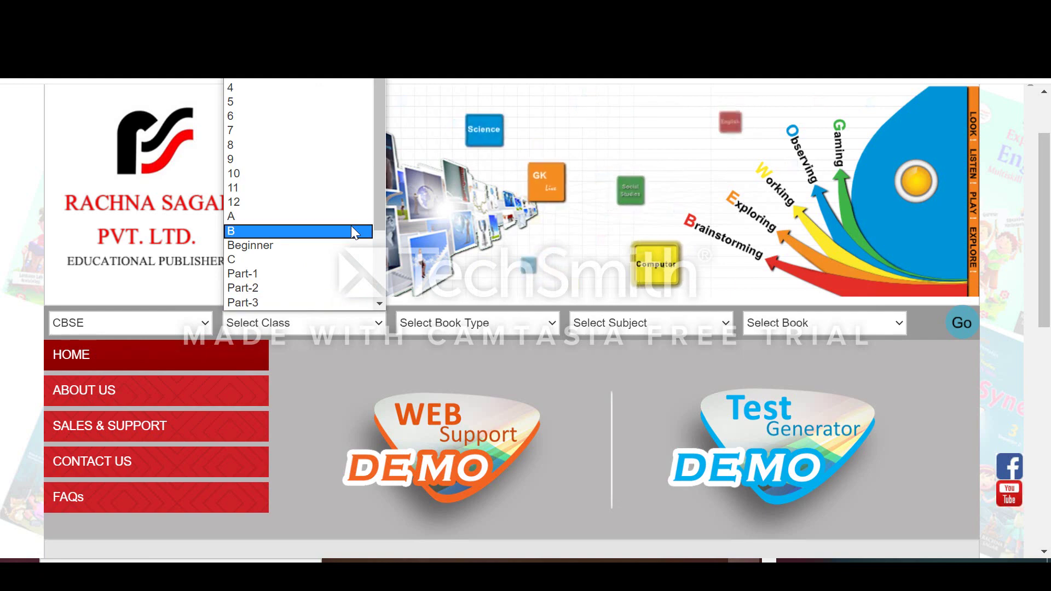
pyautogui.scroll(-2, 351, 227)
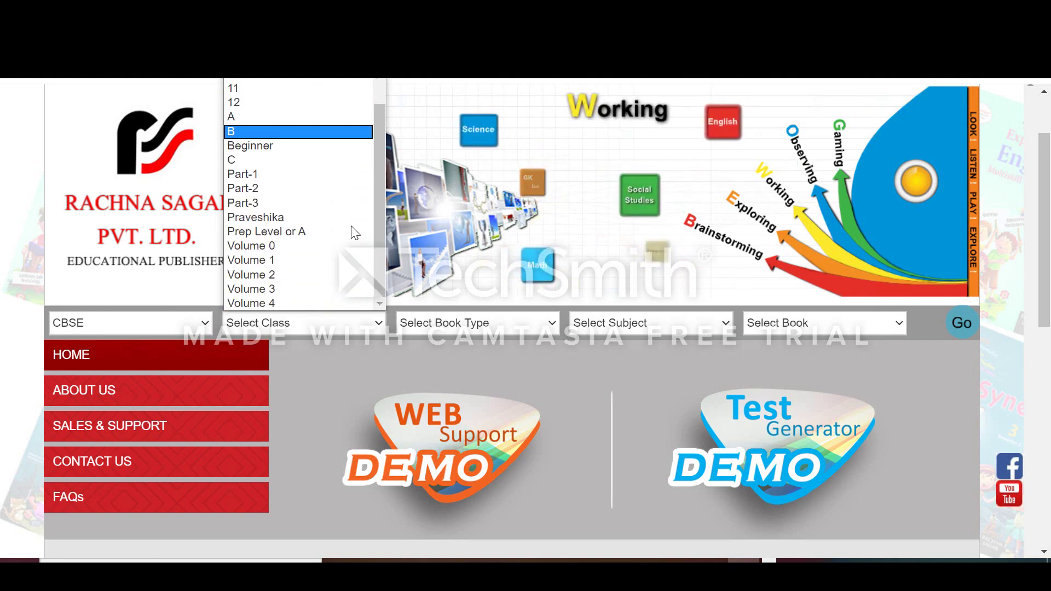
pyautogui.click(284, 256)
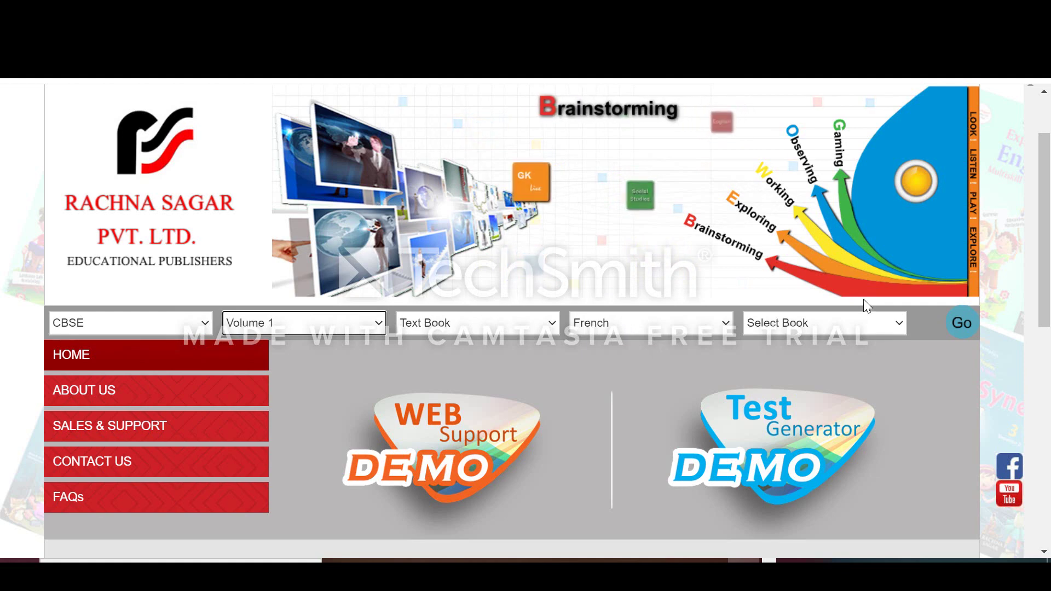
# - Choose the book Enchante and open its Méthode de français textbook through Web Support
pyautogui.click(863, 323)
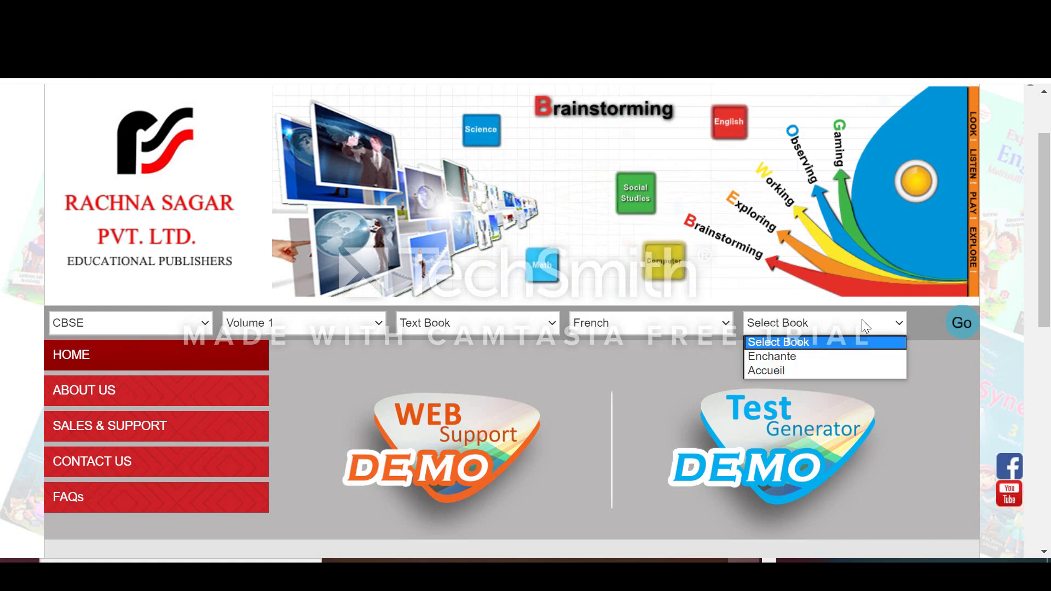
pyautogui.click(821, 357)
pyautogui.click(956, 325)
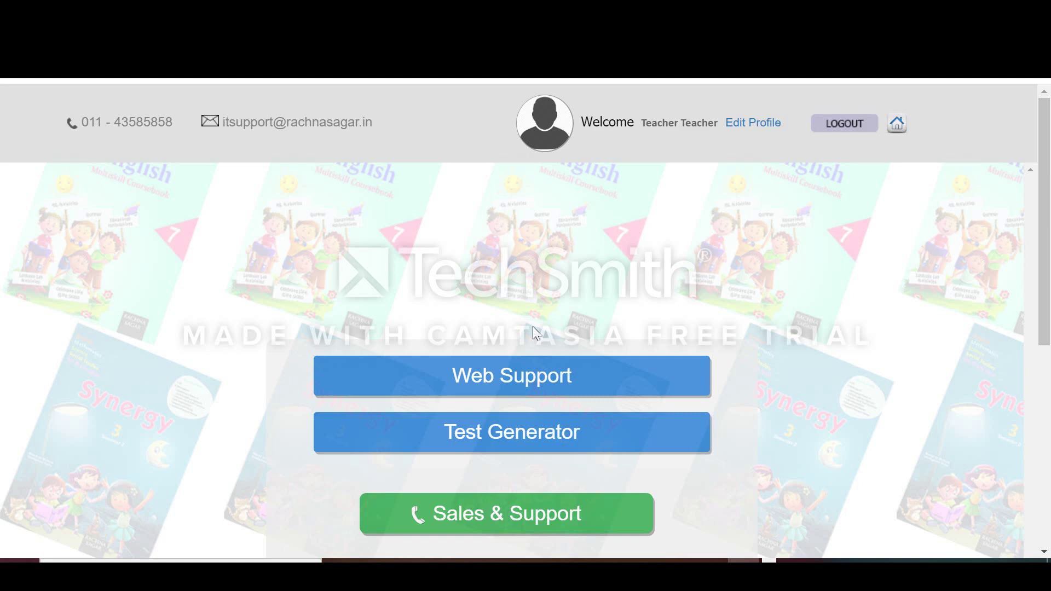
pyautogui.click(517, 383)
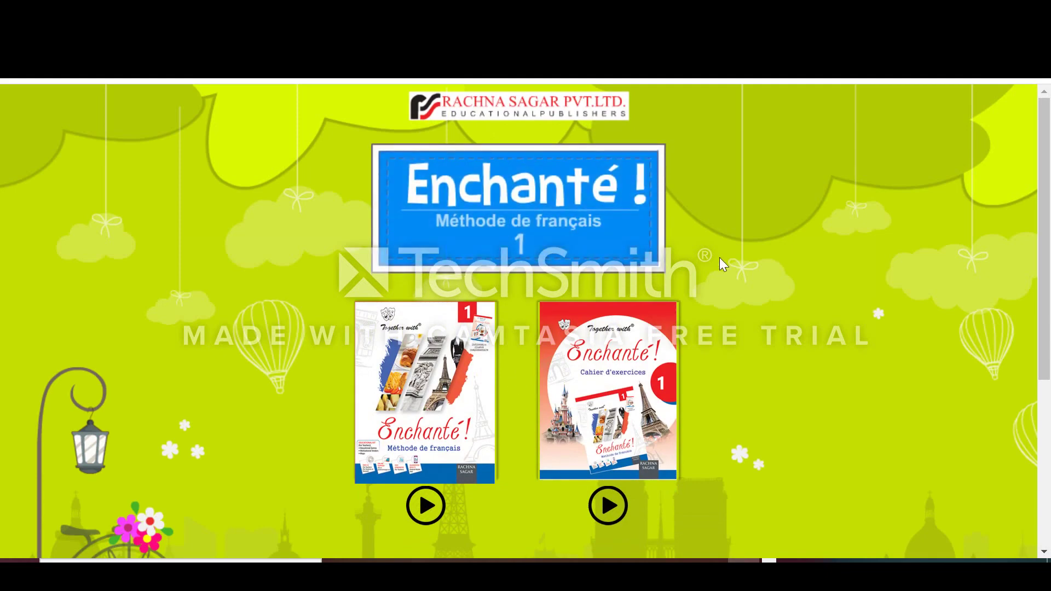
pyautogui.click(421, 384)
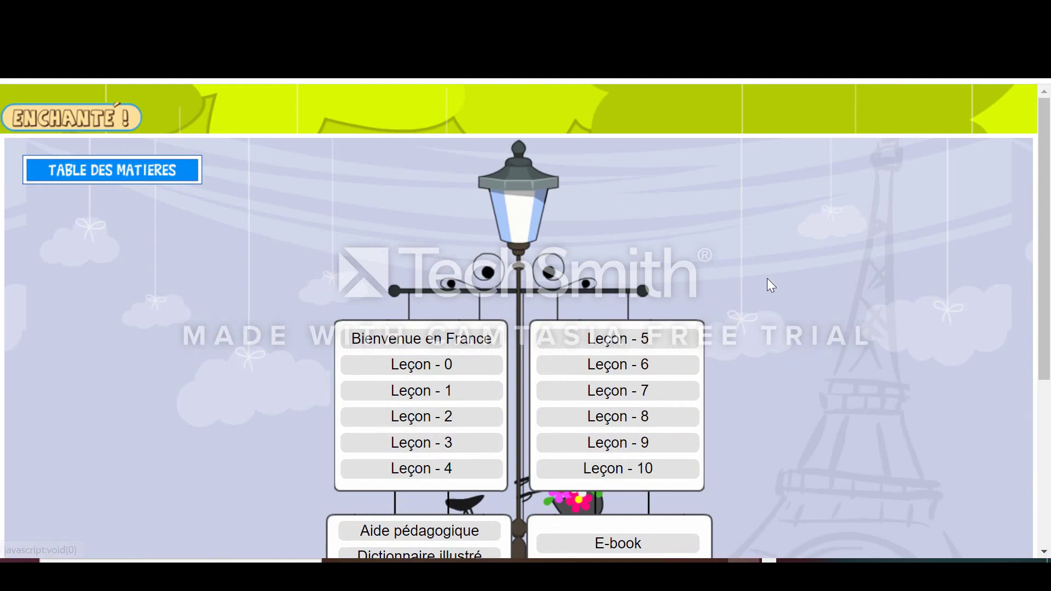
# - Open the PDF of Leçon - 0 and download it as a PDF file named Ch-0
pyautogui.scroll(-2, 771, 285)
pyautogui.scroll(-1, 768, 280)
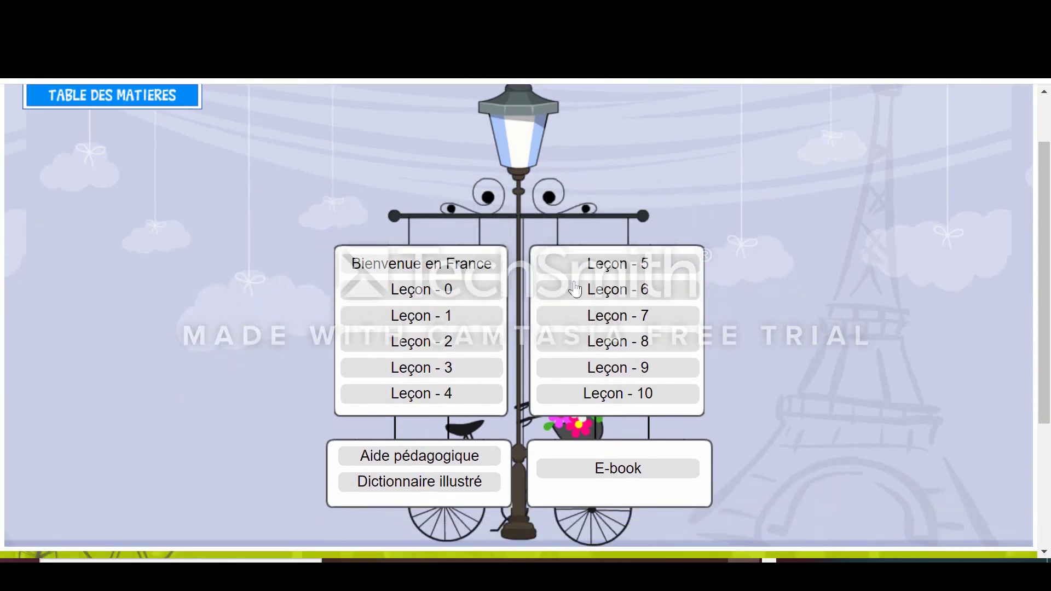
pyautogui.click(448, 300)
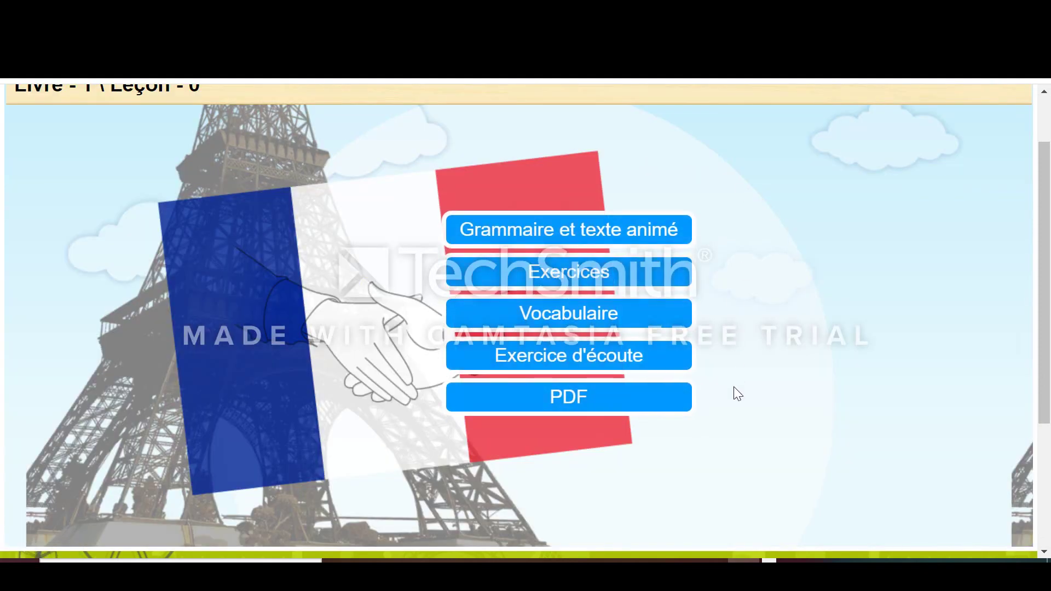
pyautogui.click(598, 405)
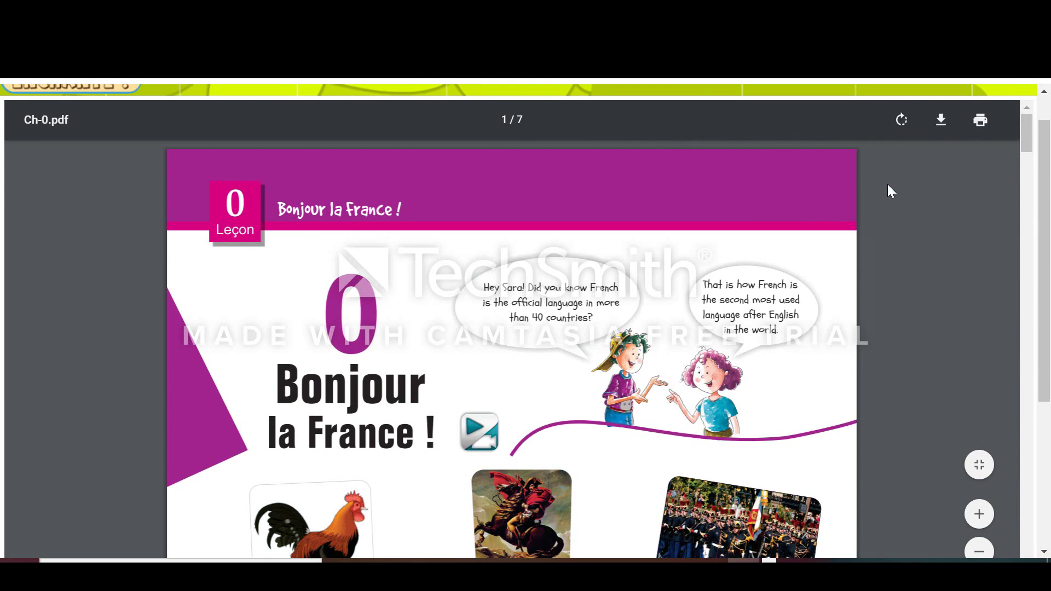
pyautogui.click(943, 121)
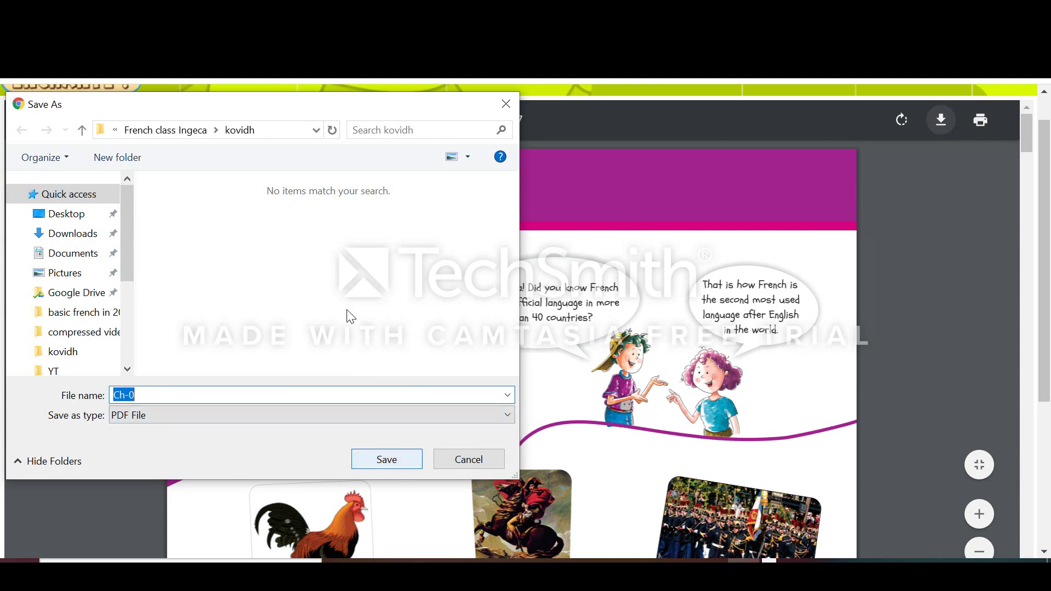
pyautogui.click(394, 469)
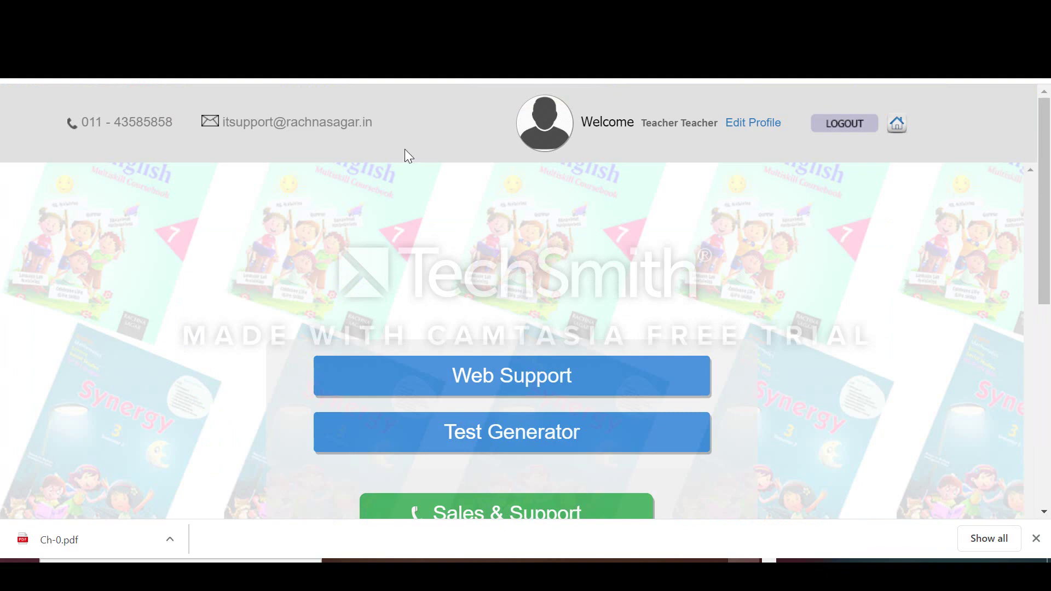
# - Reopen the Enchanté Méthode de français textbook through Web Support and open the PDF of Leçon - 8
pyautogui.click(546, 375)
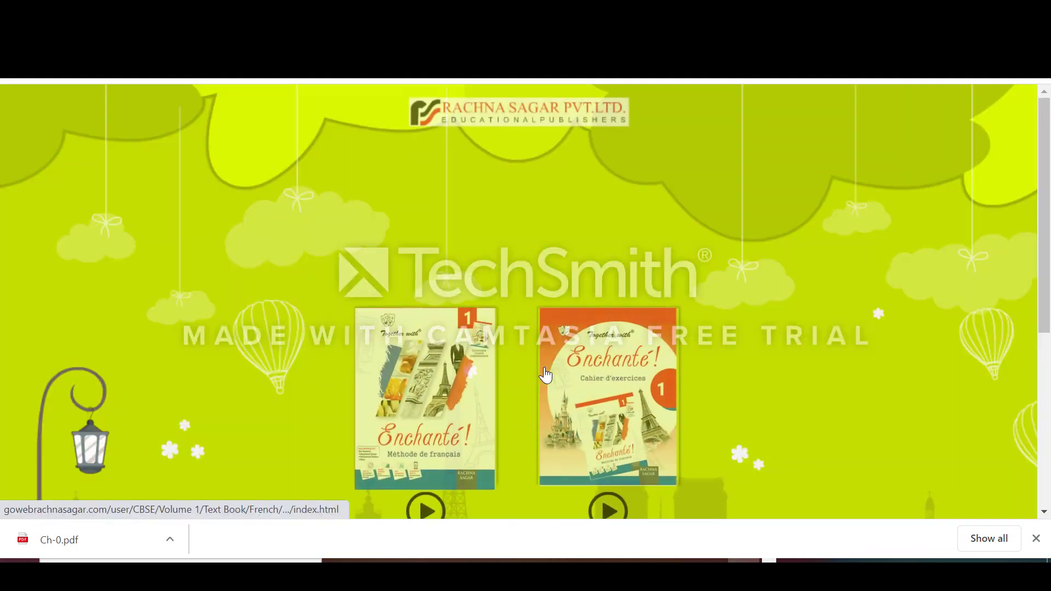
pyautogui.click(455, 378)
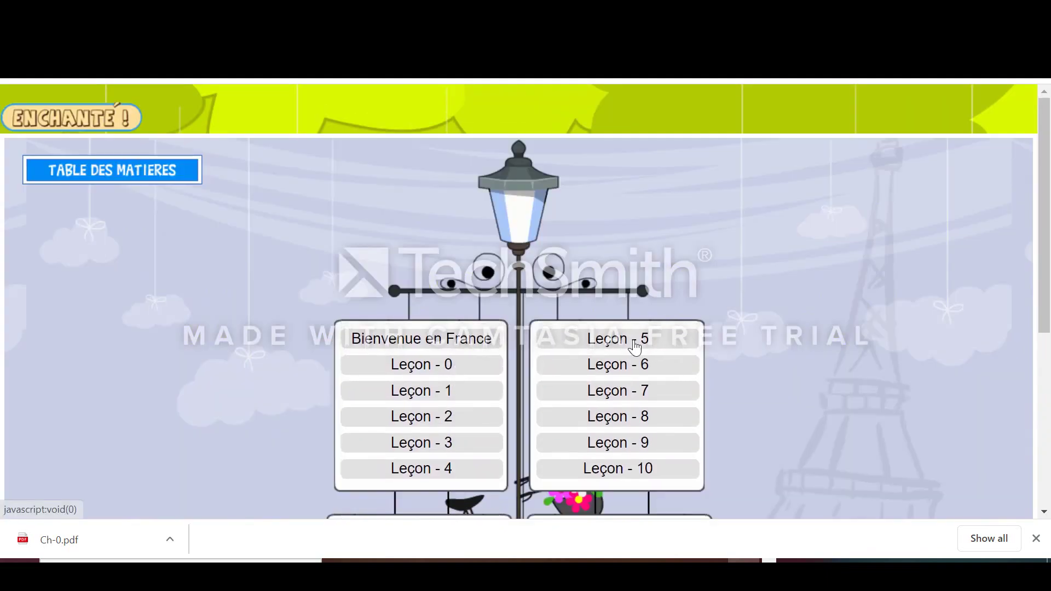
pyautogui.click(641, 425)
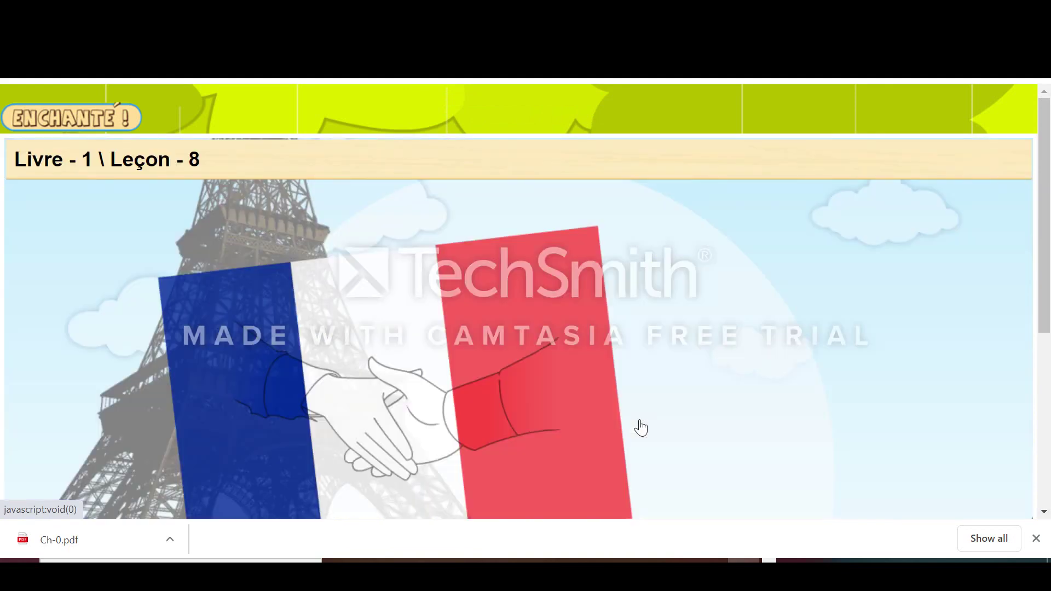
pyautogui.scroll(-2, 640, 426)
pyautogui.click(595, 390)
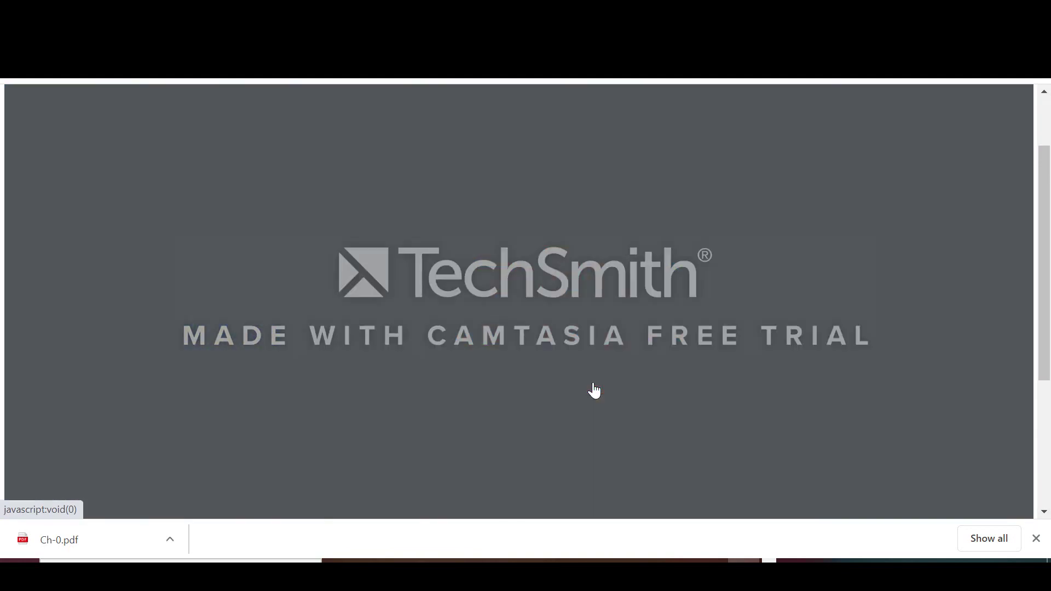